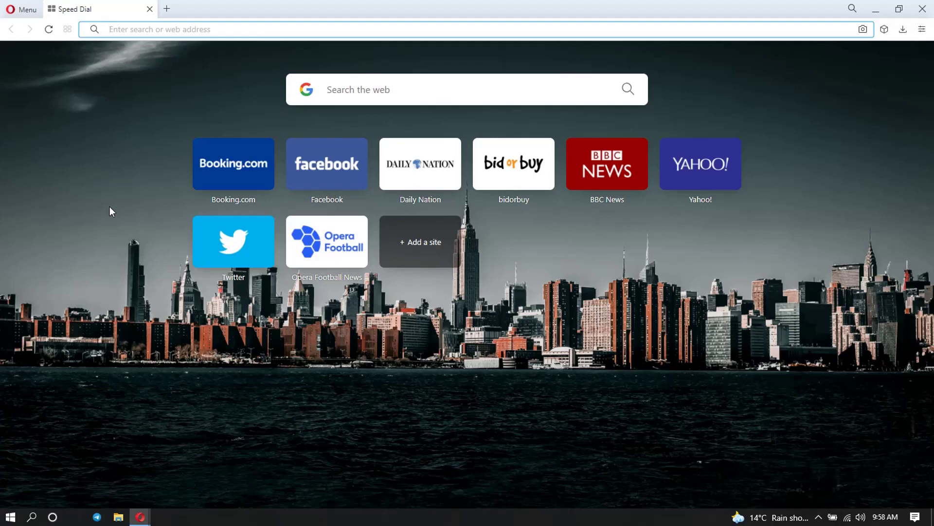
- Search Google for 'modis vegetation continuous fields' and open the MODIS Land result in a new tab
{"action": "type", "text": "MODI"}
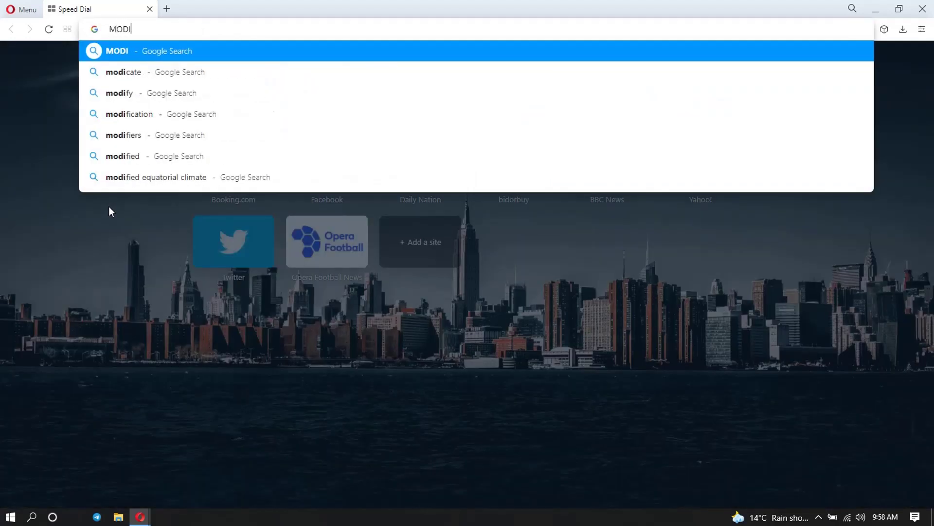
{"action": "type", "text": "S t"}
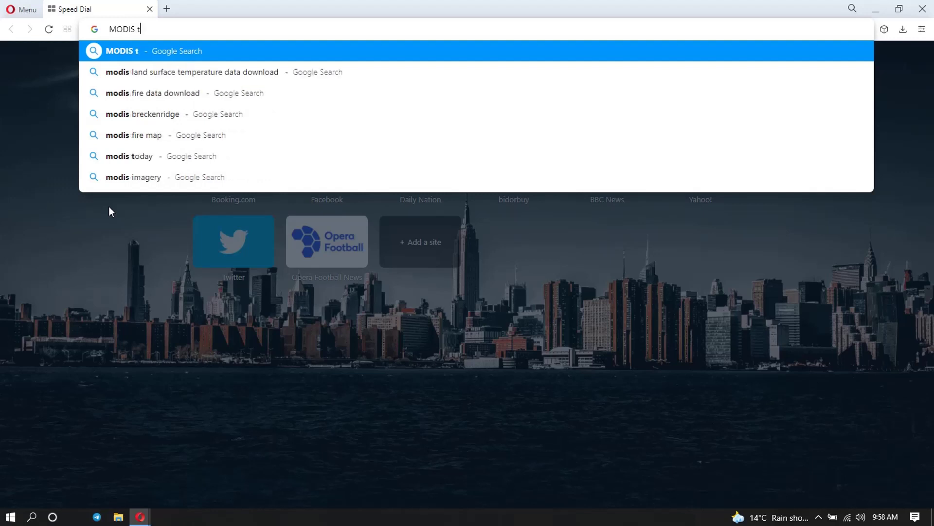
{"action": "key", "text": "BackSpace"}
{"action": "type", "text": "vege"}
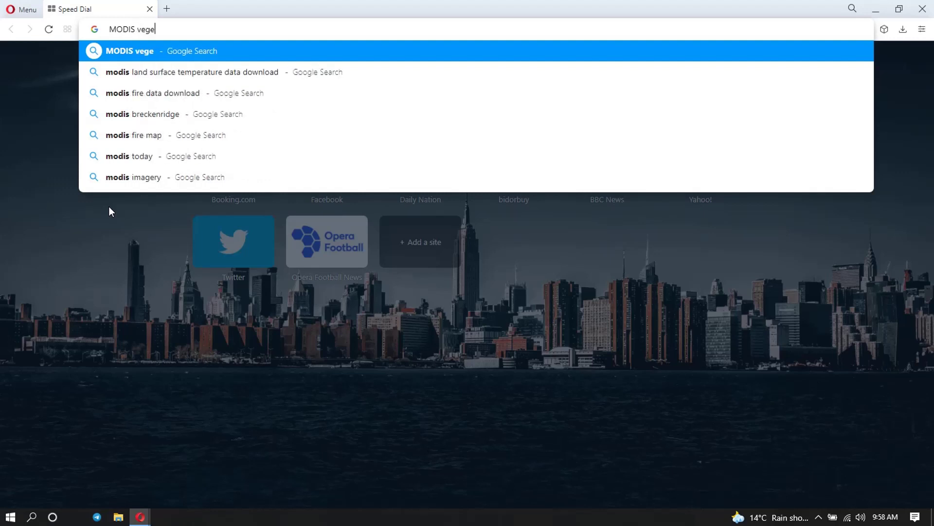
{"action": "type", "text": "tat"}
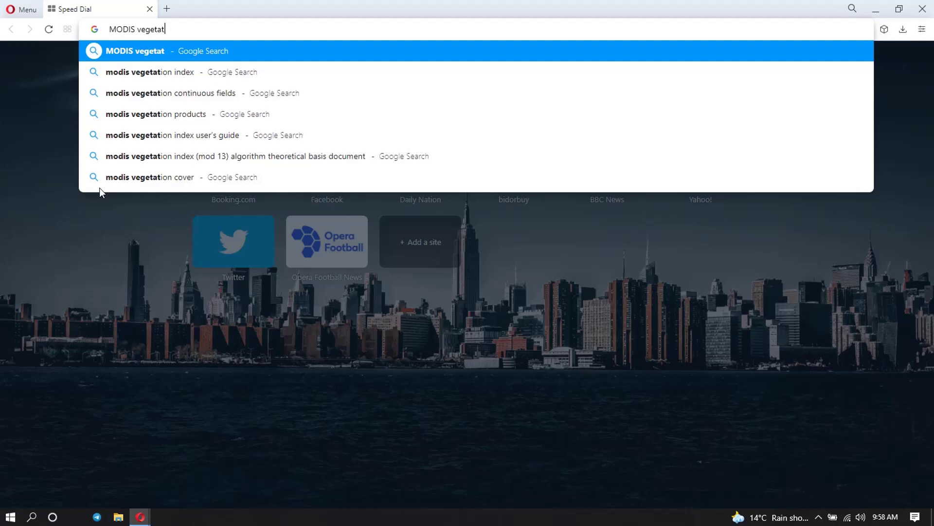
{"action": "left_click", "coordinate": [317, 98]}
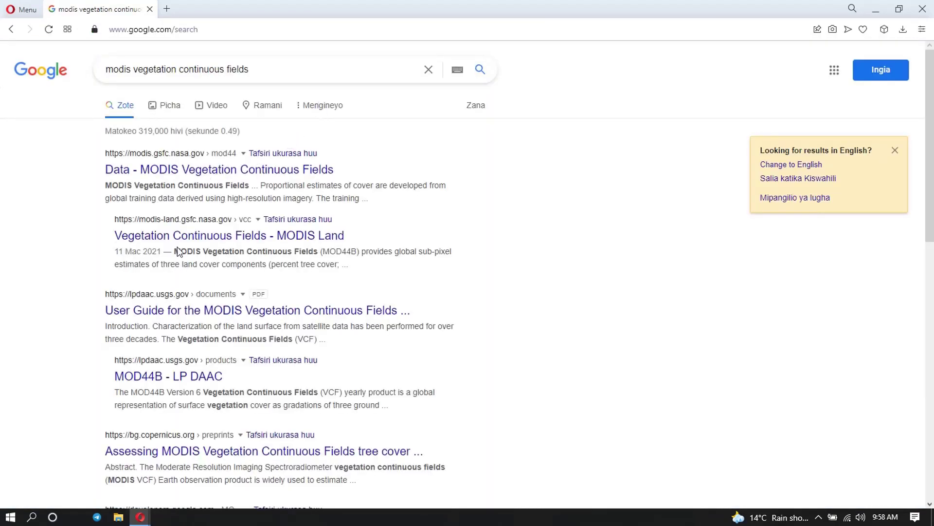
{"action": "right_click", "coordinate": [212, 236]}
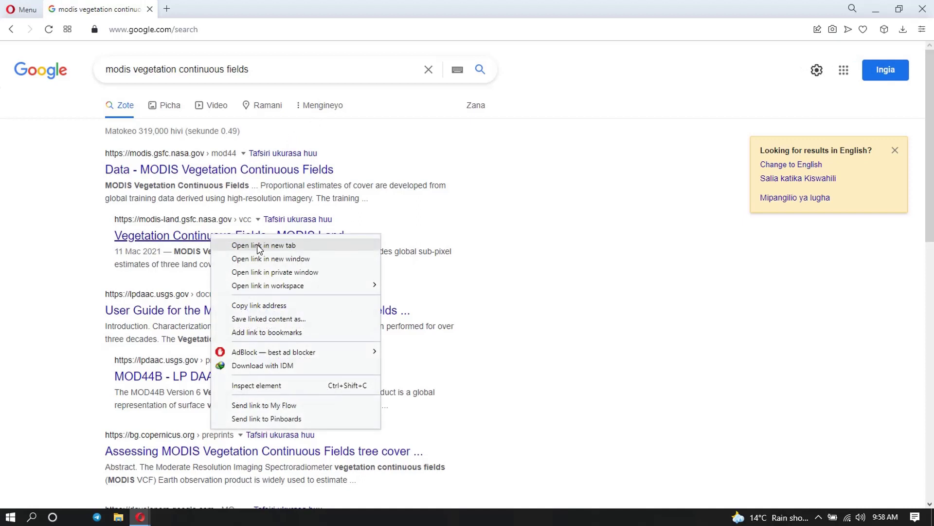
{"action": "left_click", "coordinate": [262, 245]}
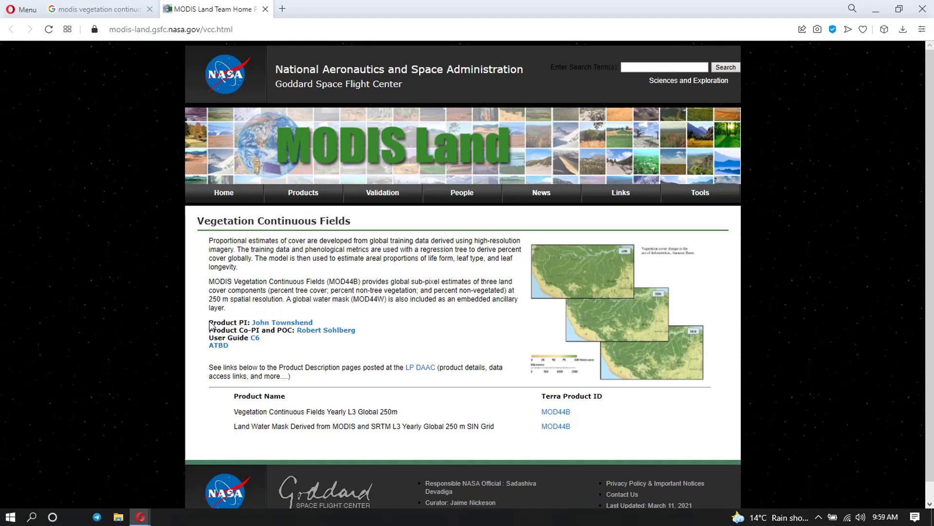
- Highlight the three land cover components and 250 m resolution text, then scroll to the MOD44B product table
{"action": "left_click_drag", "start_coordinate": [271, 290], "coordinate": [503, 294]}
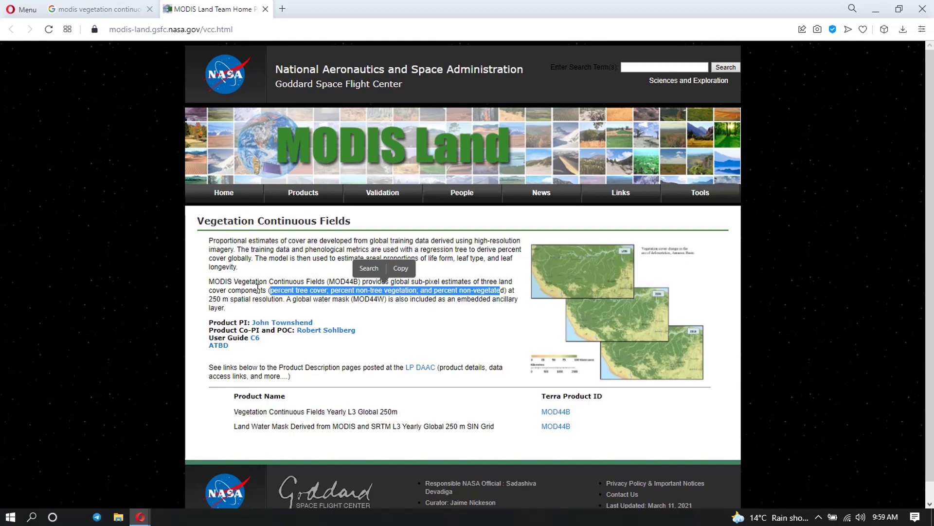
{"action": "left_click", "coordinate": [234, 298]}
{"action": "left_click_drag", "start_coordinate": [234, 297], "coordinate": [207, 301]}
{"action": "left_click", "coordinate": [412, 334]}
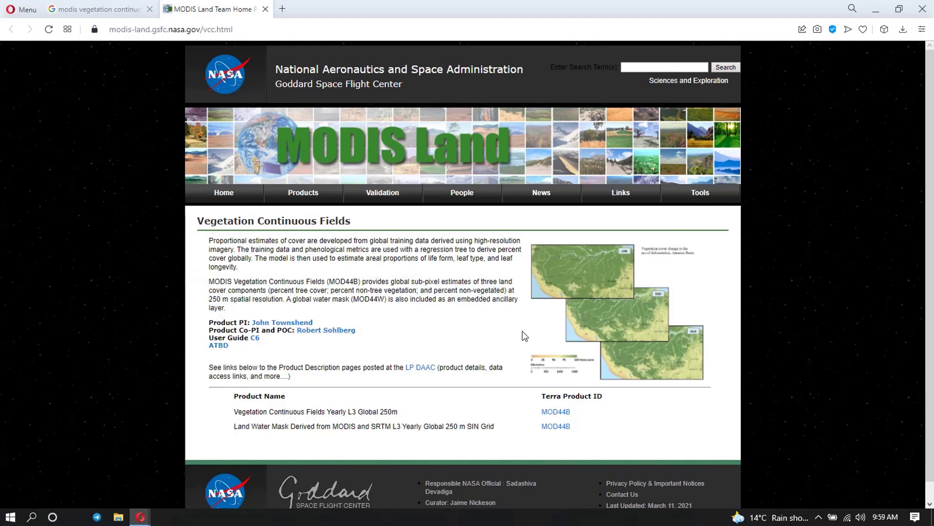
{"action": "scroll", "coordinate": [414, 301], "scroll_direction": "down", "scroll_amount": 1}
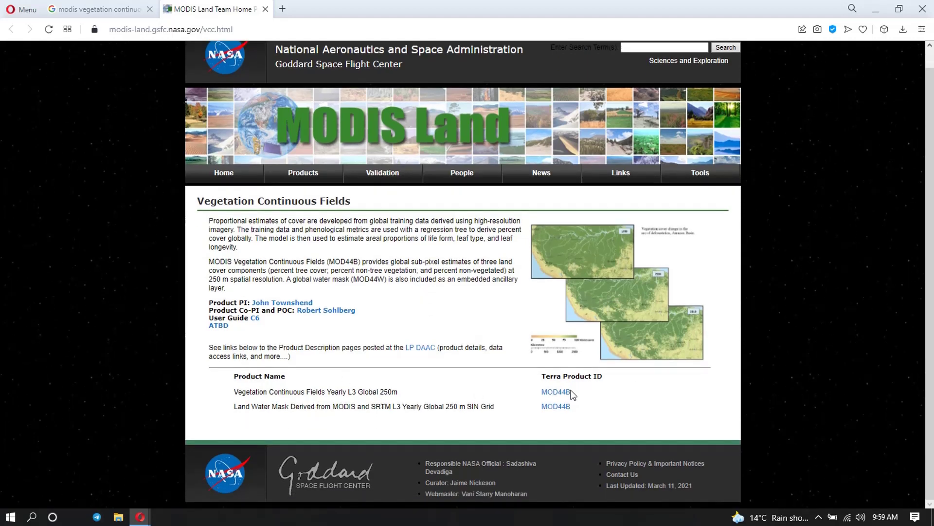
- Open the MOD44B Terra product ID link and scroll through the LP DAAC product page
{"action": "left_click", "coordinate": [562, 392]}
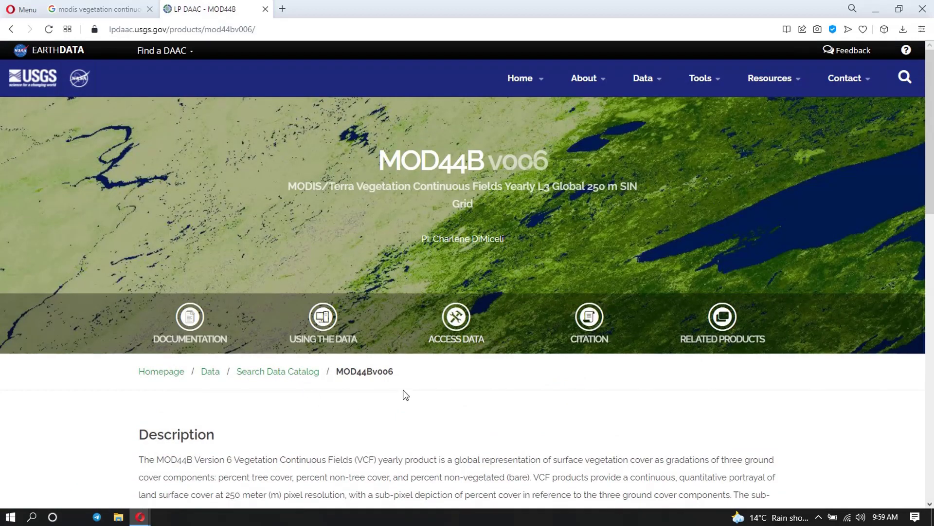
{"action": "scroll", "coordinate": [335, 229], "scroll_direction": "down", "scroll_amount": 5}
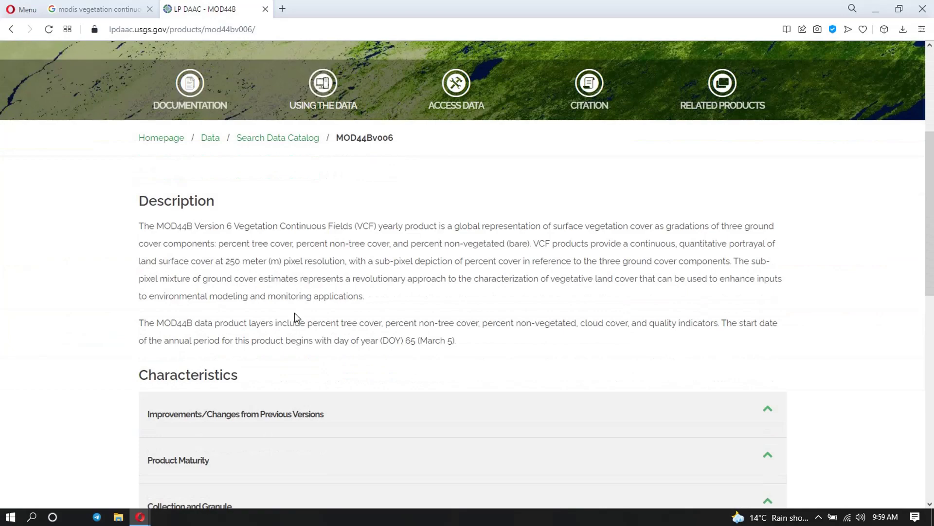
{"action": "scroll", "coordinate": [296, 318], "scroll_direction": "up", "scroll_amount": 3}
{"action": "scroll", "coordinate": [294, 312], "scroll_direction": "up", "scroll_amount": 1}
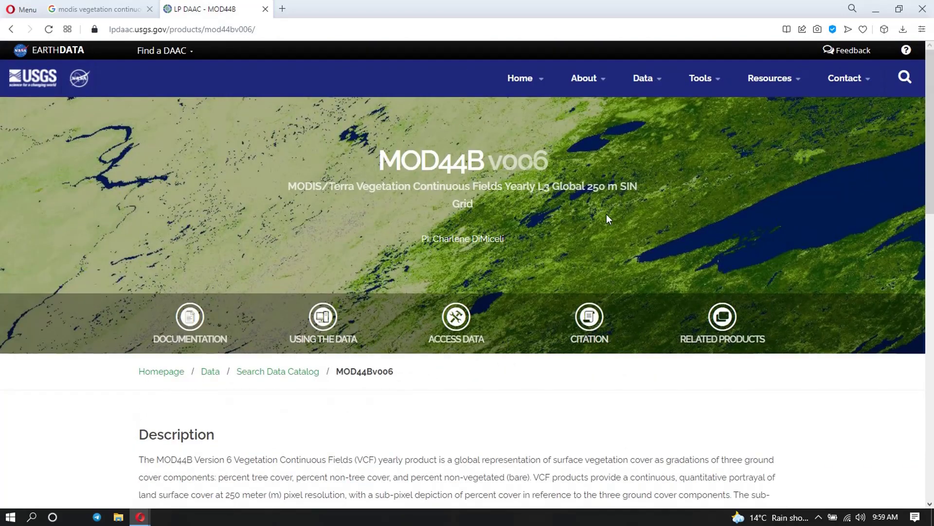
- Show the ACCESS DATA tools for MOD44B and scroll through the access table
{"action": "left_click", "coordinate": [460, 320]}
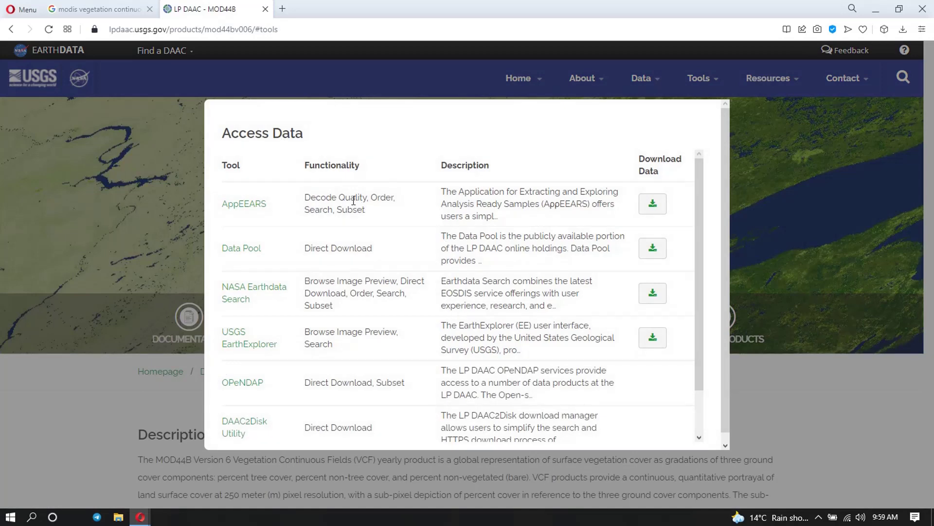
{"action": "scroll", "coordinate": [244, 289], "scroll_direction": "down", "scroll_amount": 1}
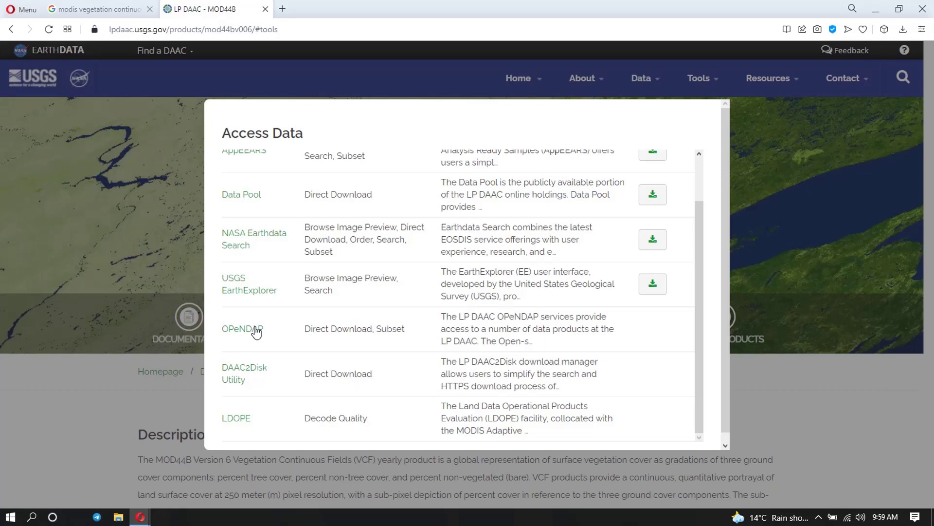
{"action": "scroll", "coordinate": [257, 333], "scroll_direction": "up", "scroll_amount": 1}
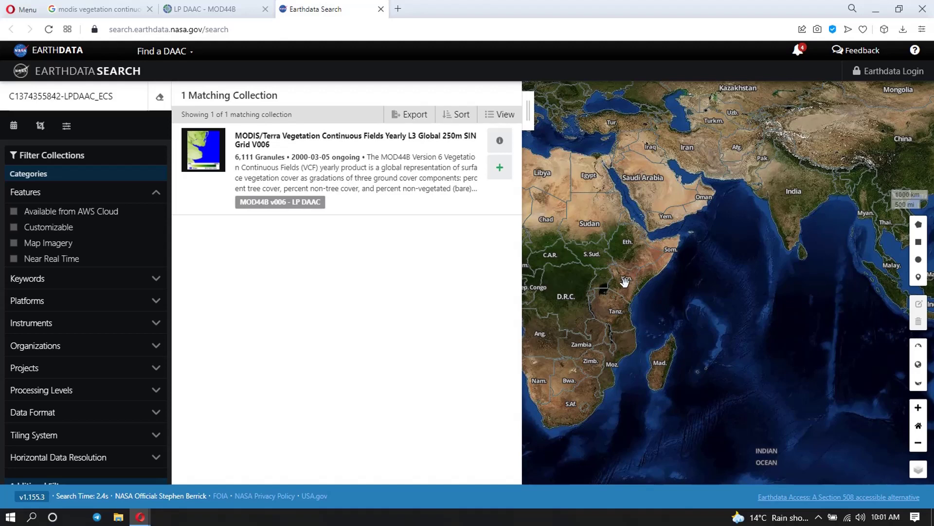
- Zoom the map into East Africa and pan it to centre on Nairobi
{"action": "scroll", "coordinate": [625, 282], "scroll_direction": "up", "scroll_amount": 5}
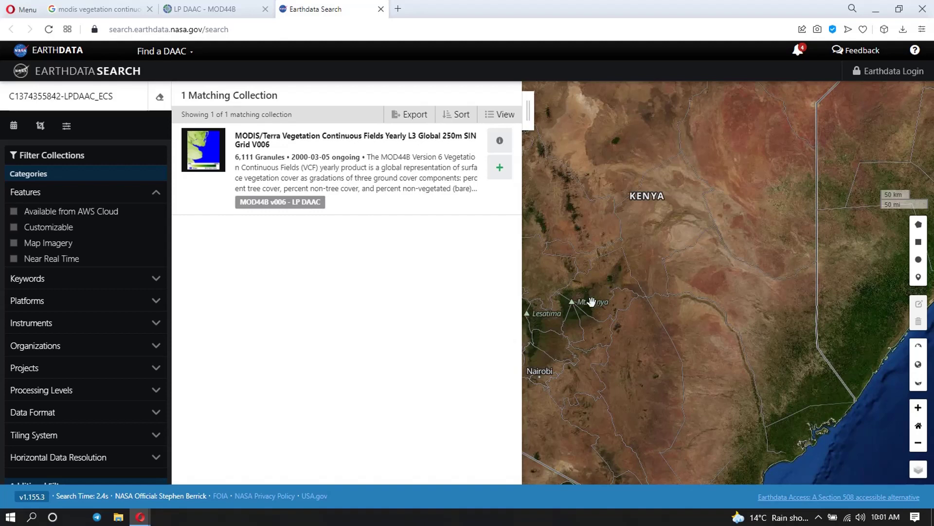
{"action": "left_click_drag", "start_coordinate": [595, 303], "coordinate": [693, 297]}
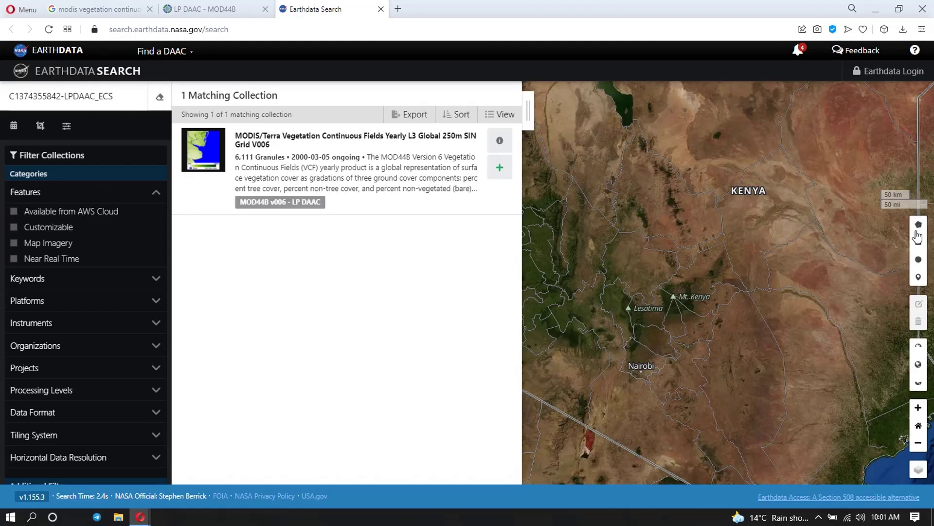
- Draw a rectangular spatial search box around Nairobi on the map
{"action": "left_click", "coordinate": [919, 242]}
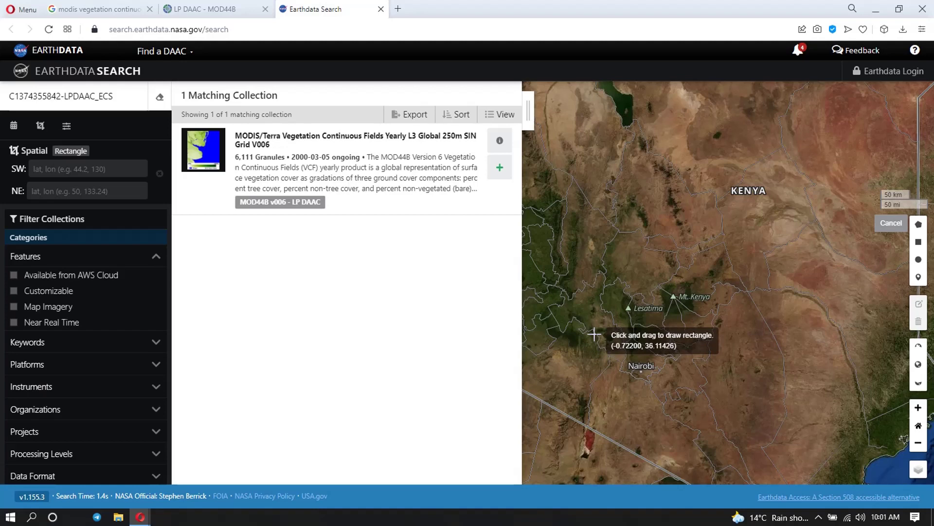
{"action": "mouse_move", "coordinate": [594, 334]}
{"action": "left_mouse_down"}
{"action": "mouse_move", "coordinate": [676, 342]}
{"action": "mouse_move", "coordinate": [711, 413]}
{"action": "mouse_move", "coordinate": [710, 392]}
{"action": "left_mouse_up"}
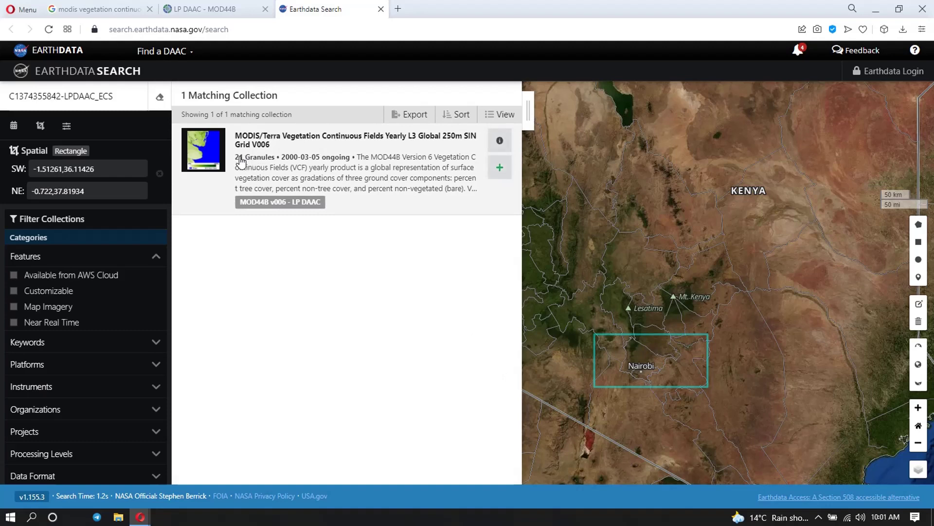
- Open the MODIS/Terra Vegetation Continuous Fields Yearly L3 Global 250m V006 collection's granule list
{"action": "left_click", "coordinate": [346, 171]}
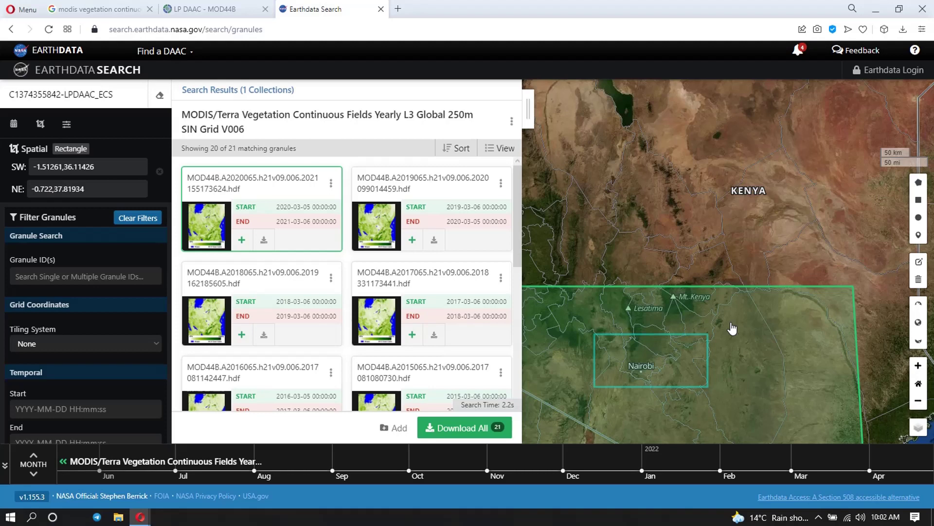
- Set the temporal filter Start to 2019-01-01 and End to 2021-10-22
{"action": "left_click", "coordinate": [27, 408]}
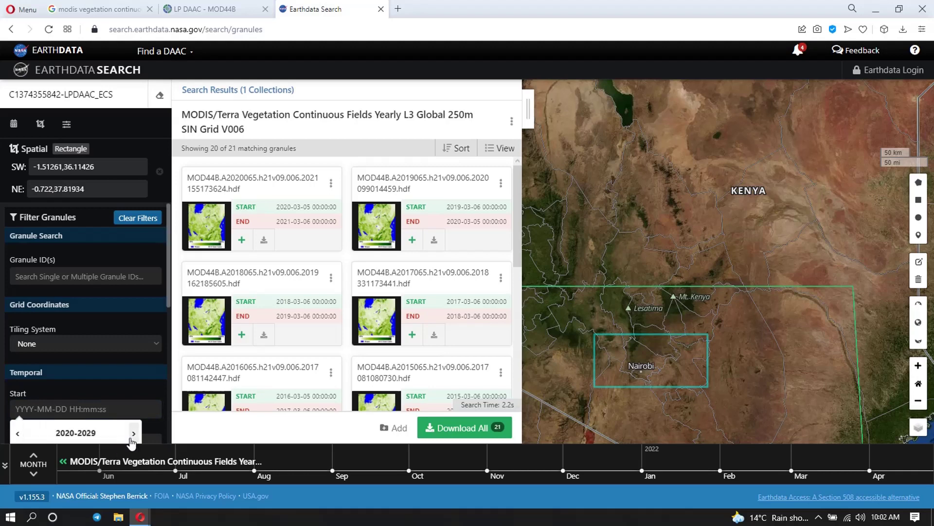
{"action": "scroll", "coordinate": [131, 428], "scroll_direction": "down", "scroll_amount": 3}
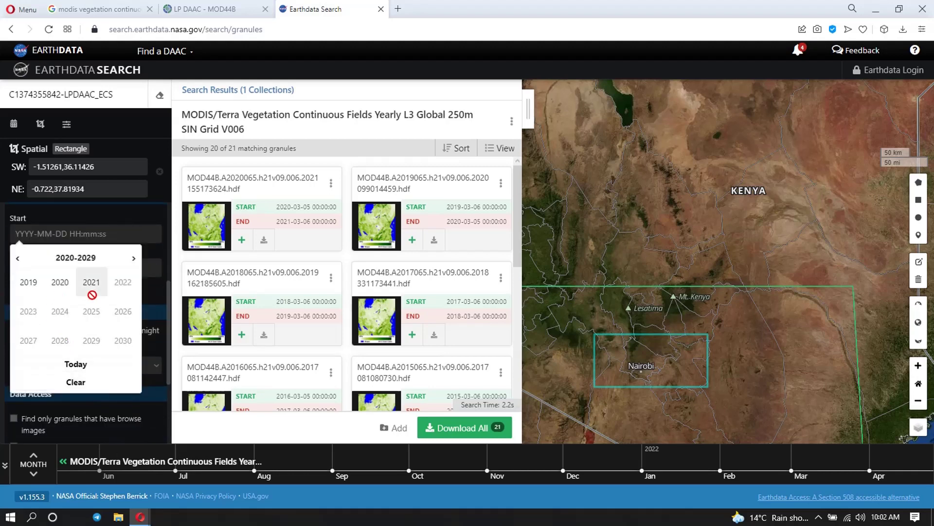
{"action": "left_click", "coordinate": [26, 289]}
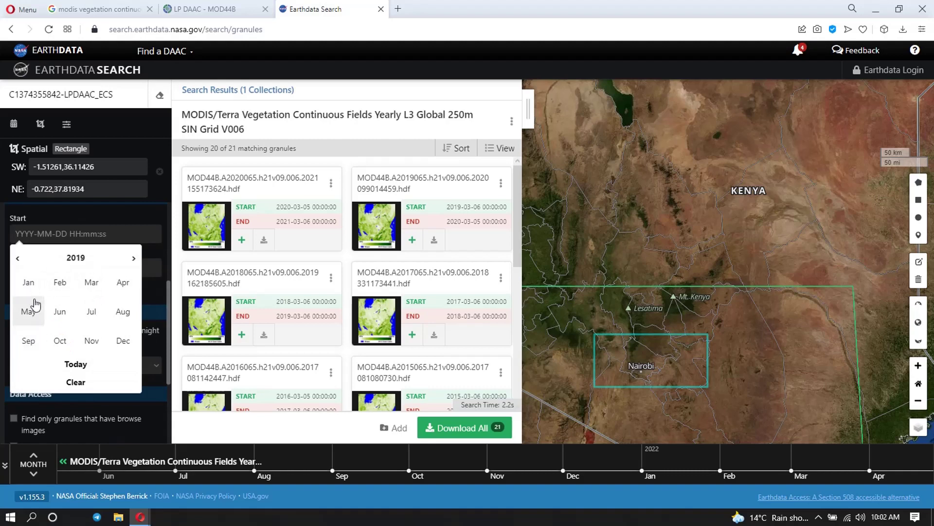
{"action": "left_click", "coordinate": [28, 282]}
{"action": "left_click", "coordinate": [55, 298]}
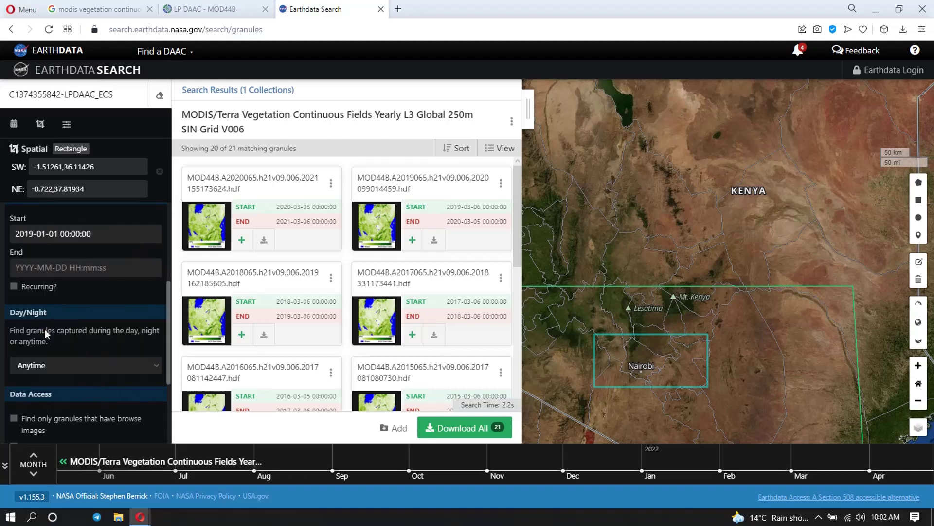
{"action": "left_click", "coordinate": [42, 265]}
{"action": "left_click", "coordinate": [87, 317]}
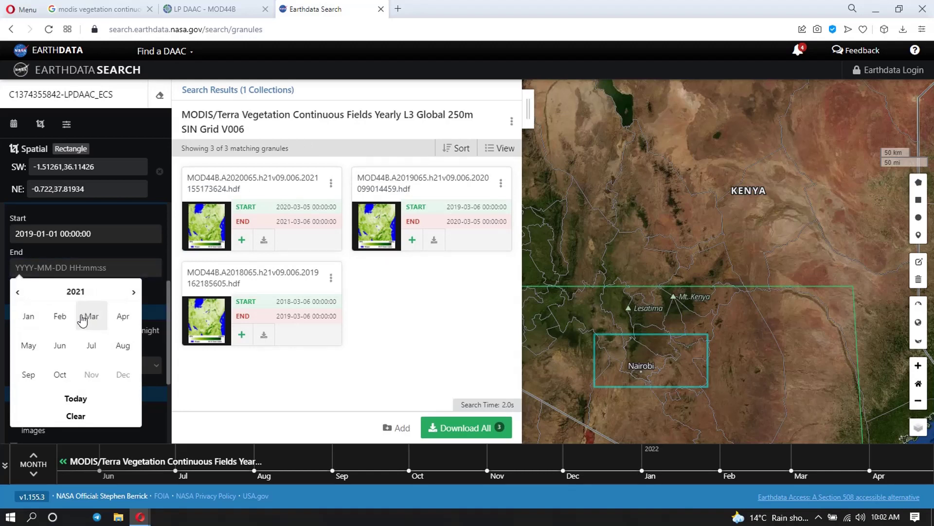
{"action": "left_click", "coordinate": [63, 379]}
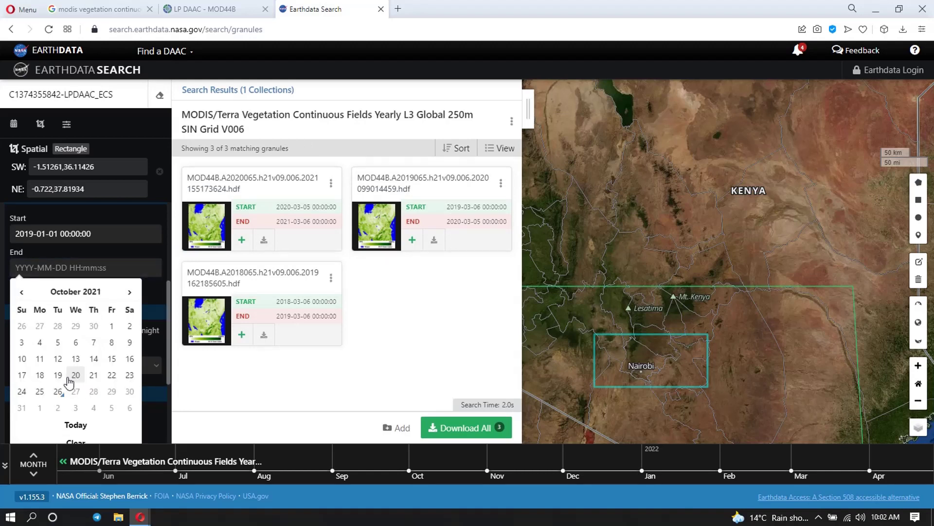
{"action": "left_click", "coordinate": [111, 375]}
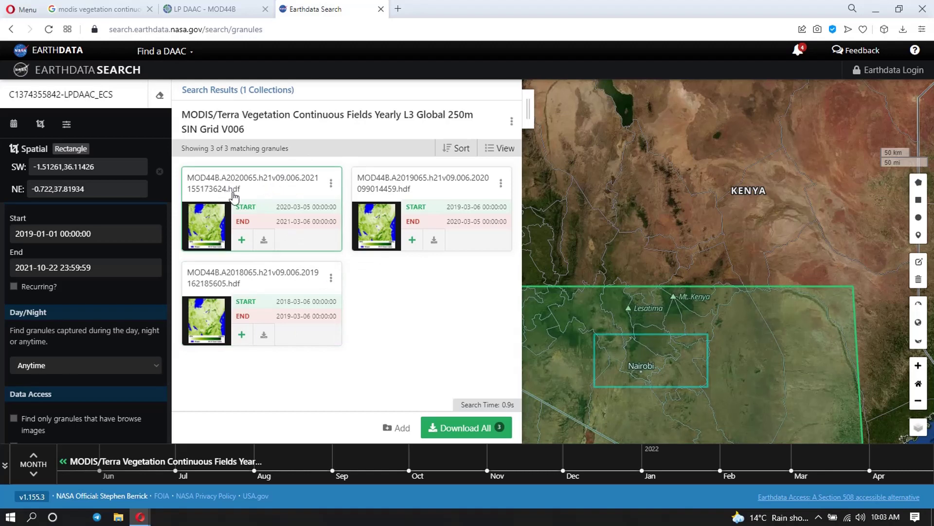
- Download granule MOD44B.A2020065.h21v09.006.2021155173624.hdf (2020-03-05 to 2021-03-06)
{"action": "left_click", "coordinate": [264, 241]}
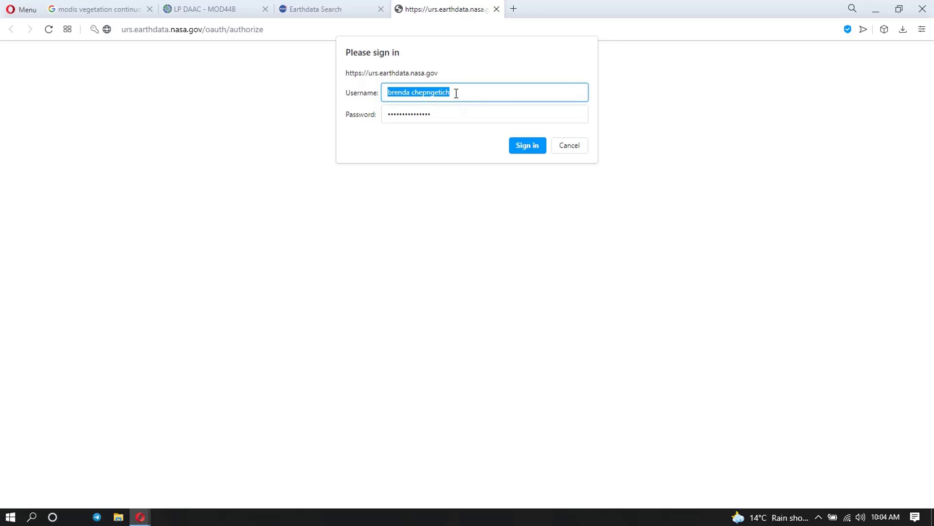
- Select the wrong end of the Username field and start typing the correct username
{"action": "left_click_drag", "start_coordinate": [456, 93], "coordinate": [410, 85]}
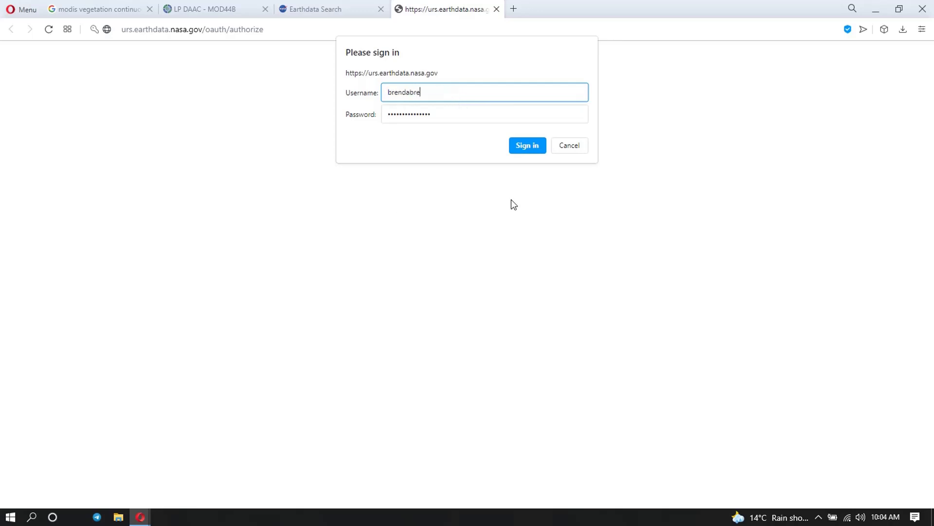